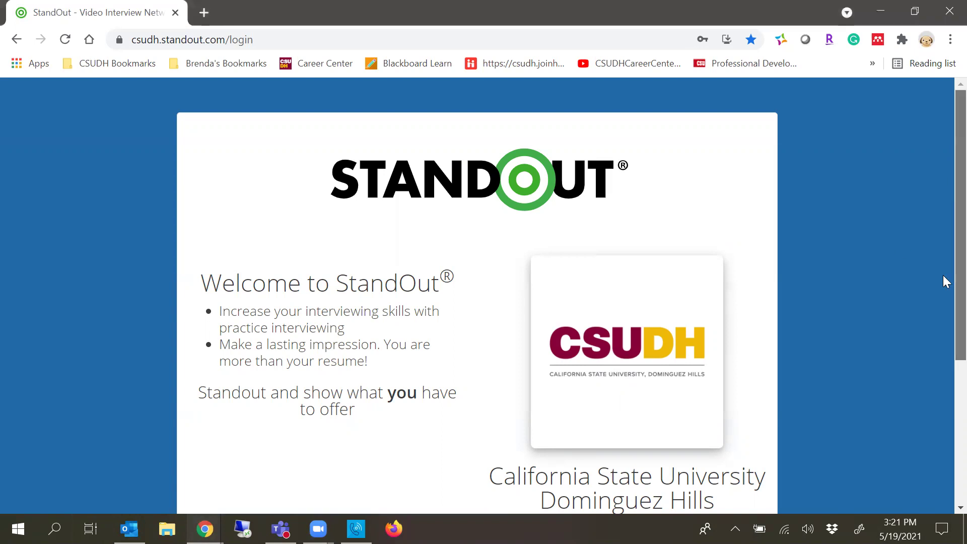
# Scroll down the landing page and log in with the CSUDH university account
pyautogui.scroll(-1, 943, 276)
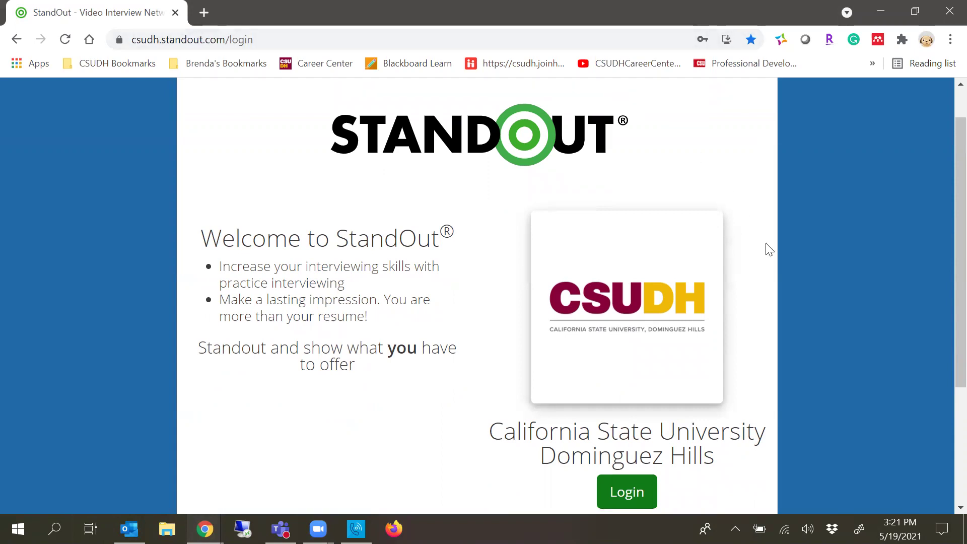
pyautogui.scroll(-2, 943, 242)
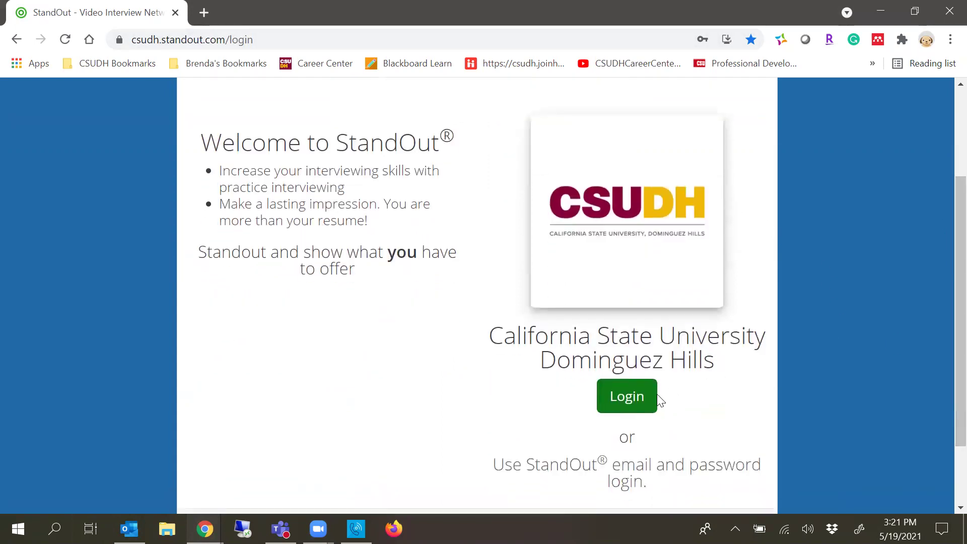
pyautogui.click(631, 398)
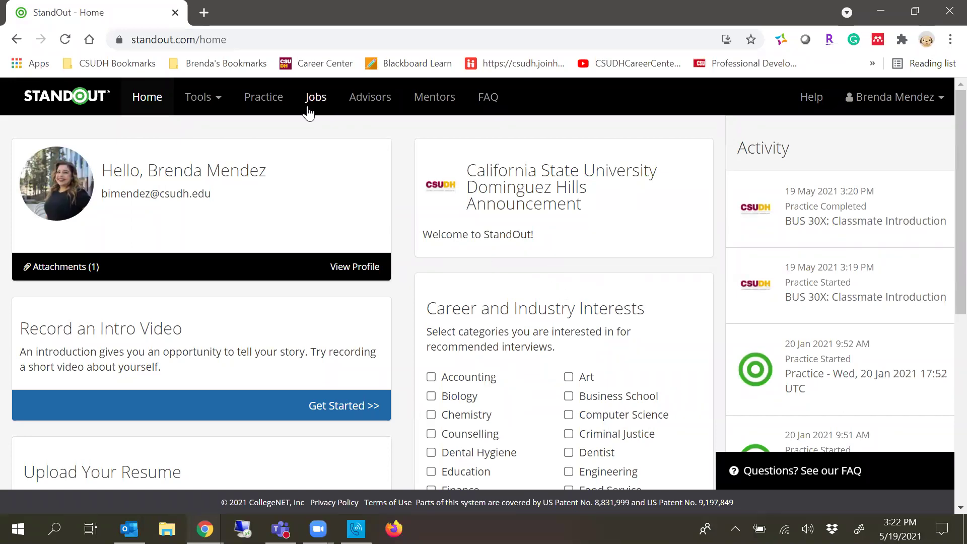
# Browse the Practice Interviews cards and view the BUS 30X: Classmate Introduction response
pyautogui.click(264, 103)
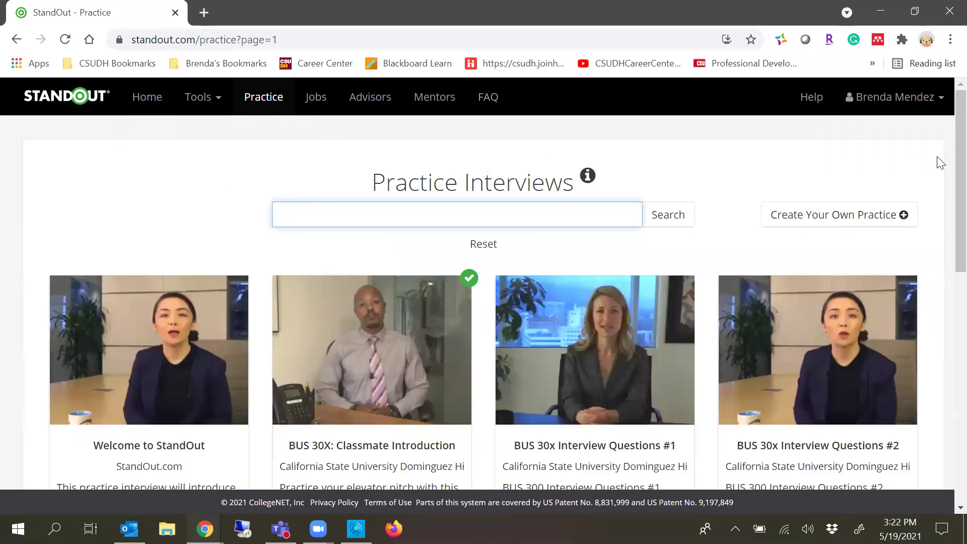
pyautogui.scroll(-1, 942, 187)
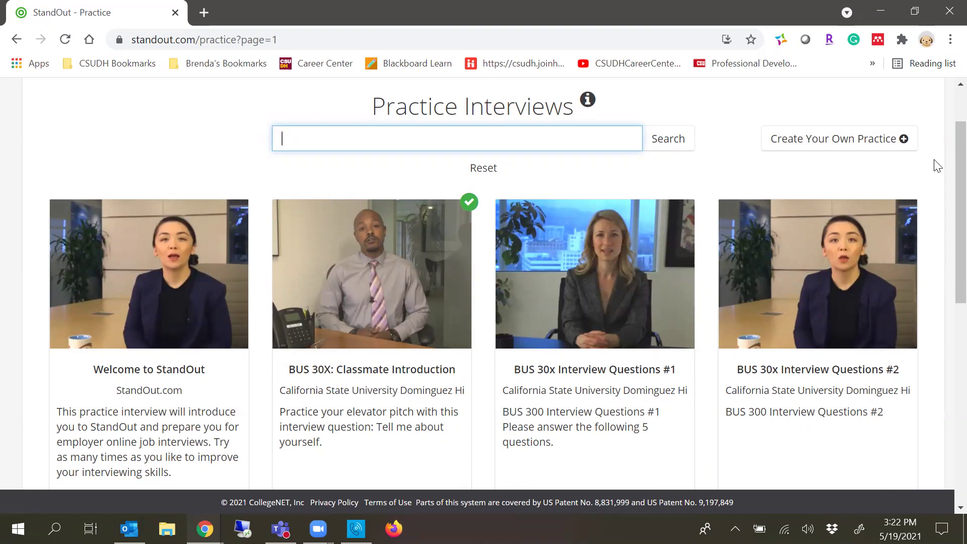
pyautogui.scroll(-2, 943, 181)
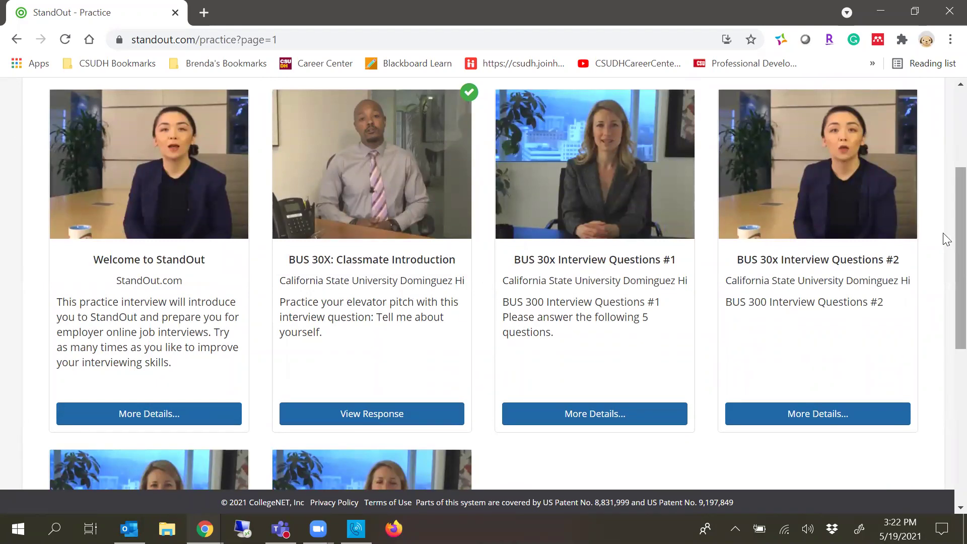
pyautogui.scroll(-1, 943, 238)
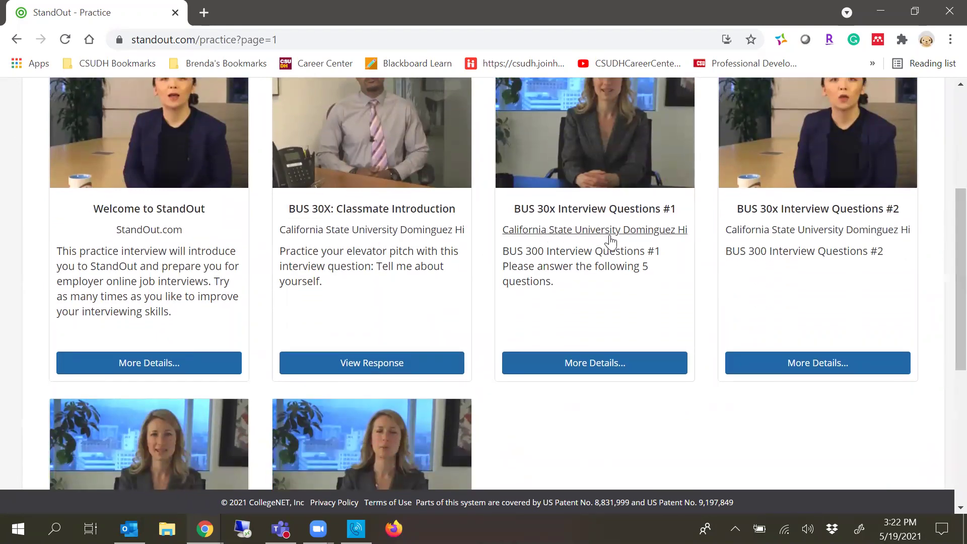
pyautogui.scroll(-1, 946, 256)
pyautogui.scroll(-4, 947, 267)
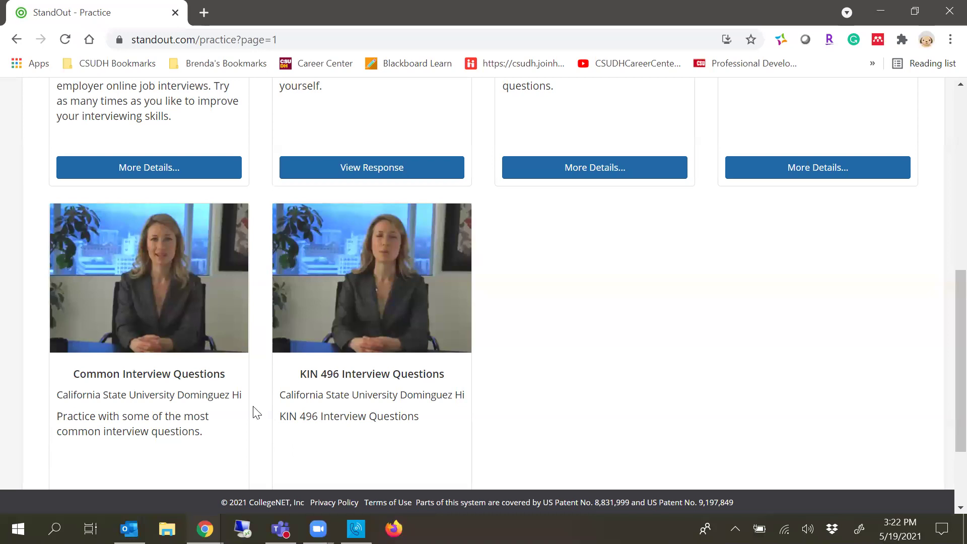
pyautogui.scroll(6, 946, 353)
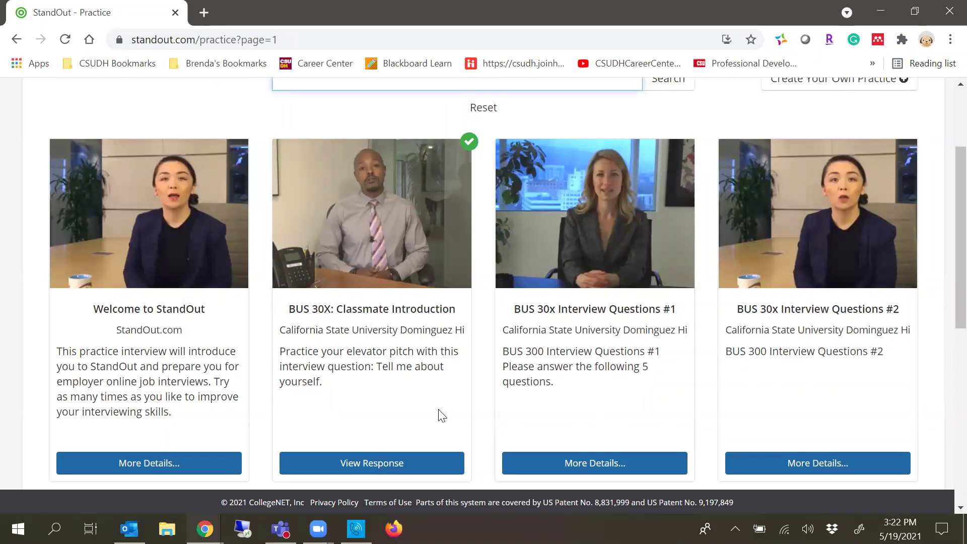
pyautogui.click(419, 463)
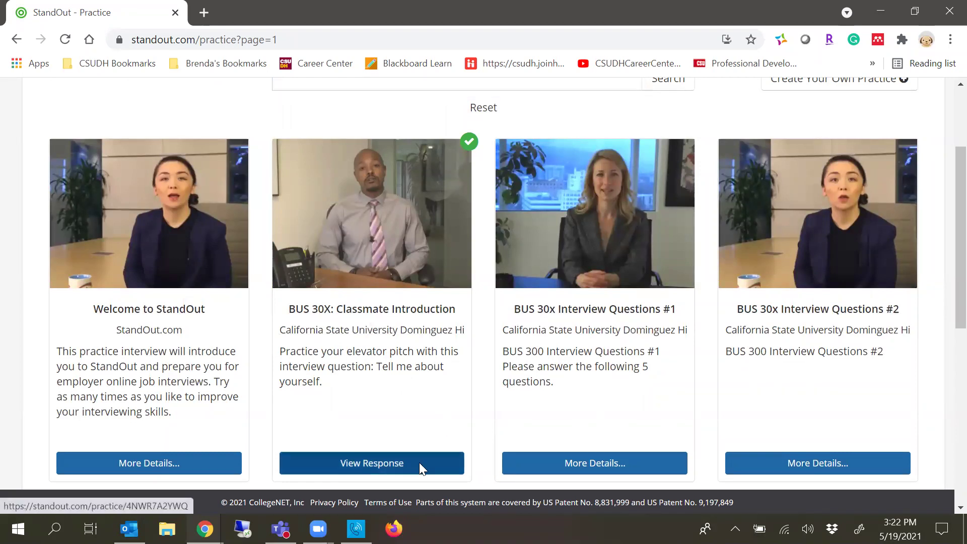
# Play the interview question video for the Classmate Introduction practice
pyautogui.click(455, 327)
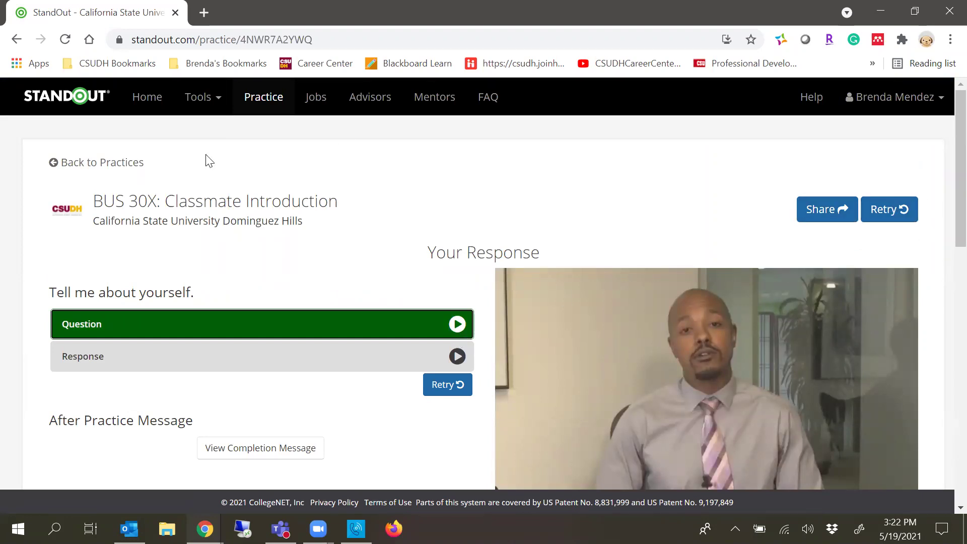
pyautogui.moveTo(766, 296)
pyautogui.scroll(-5, 931, 252)
pyautogui.scroll(2, 854, 261)
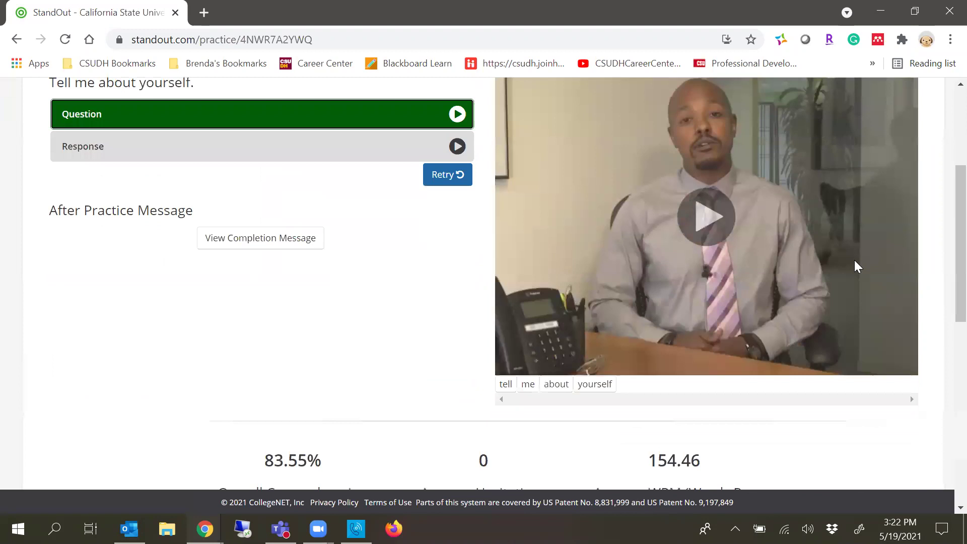
pyautogui.click(705, 254)
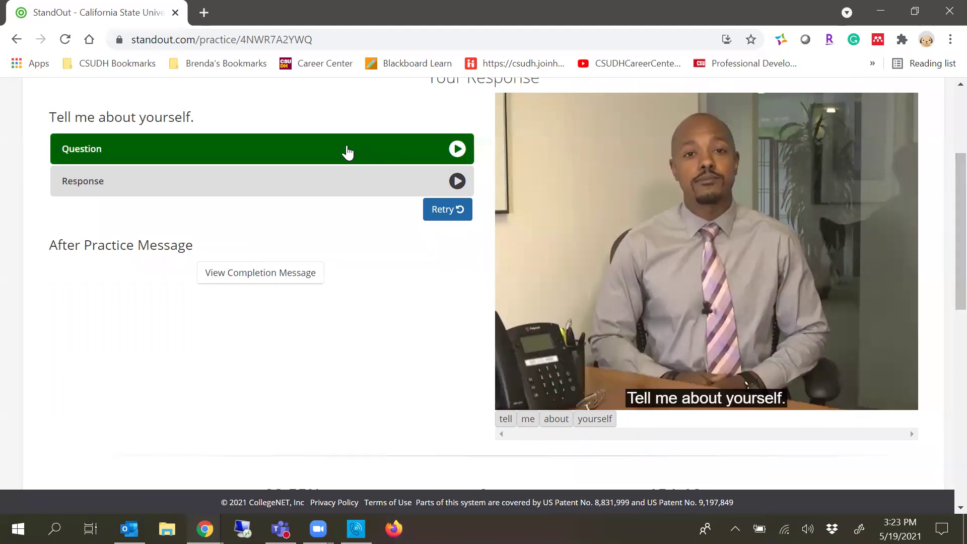
# Scroll down to the 83.55% comprehension, 0 hesitations and 154.46 WPM scores
pyautogui.scroll(-5, 945, 241)
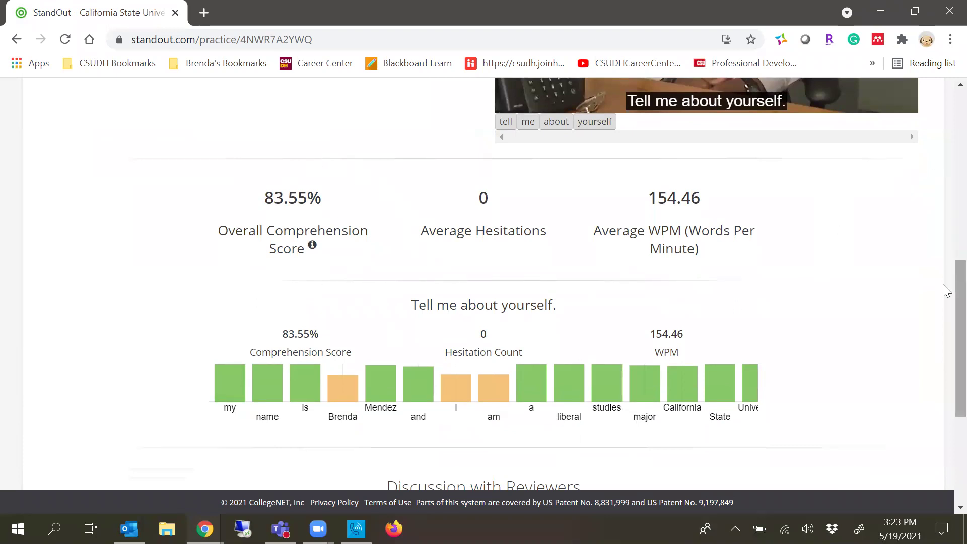
pyautogui.scroll(-1, 945, 302)
pyautogui.scroll(-4, 946, 320)
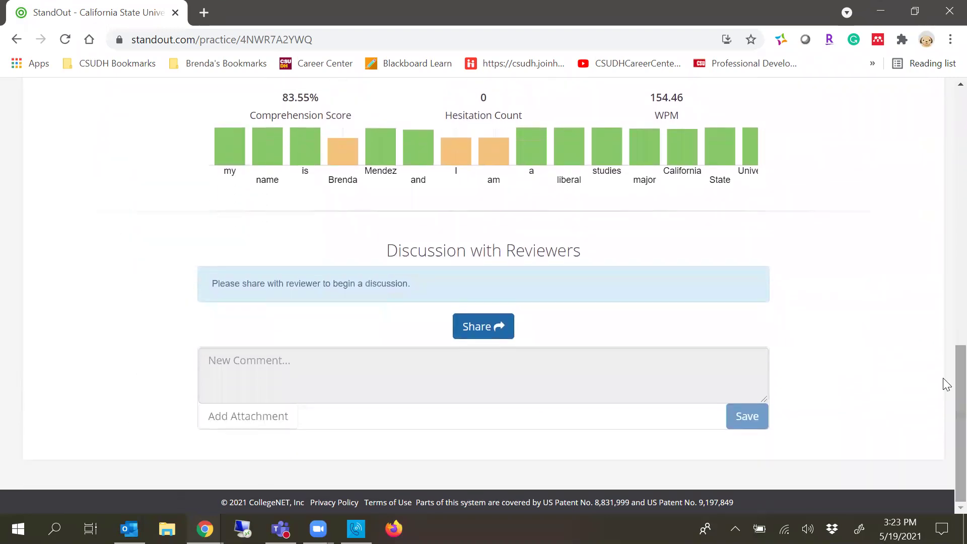
# Enable Share by Link for the response, copy the generated link address, and finish with Done
pyautogui.click(473, 339)
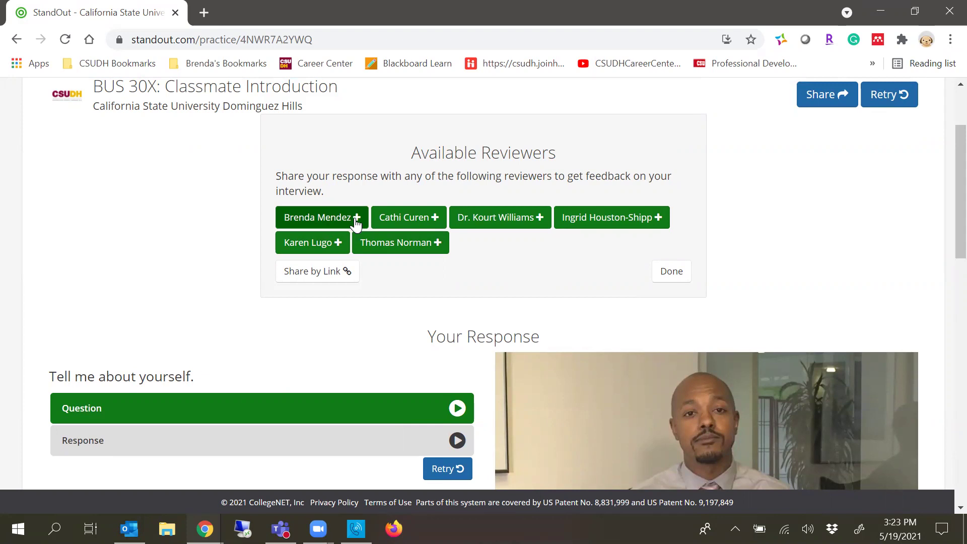
pyautogui.click(328, 273)
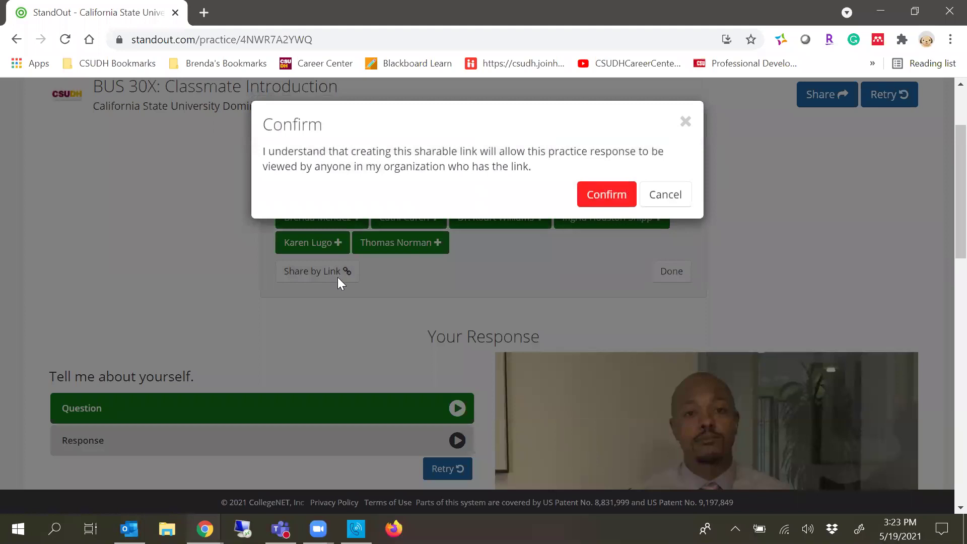
pyautogui.click(606, 196)
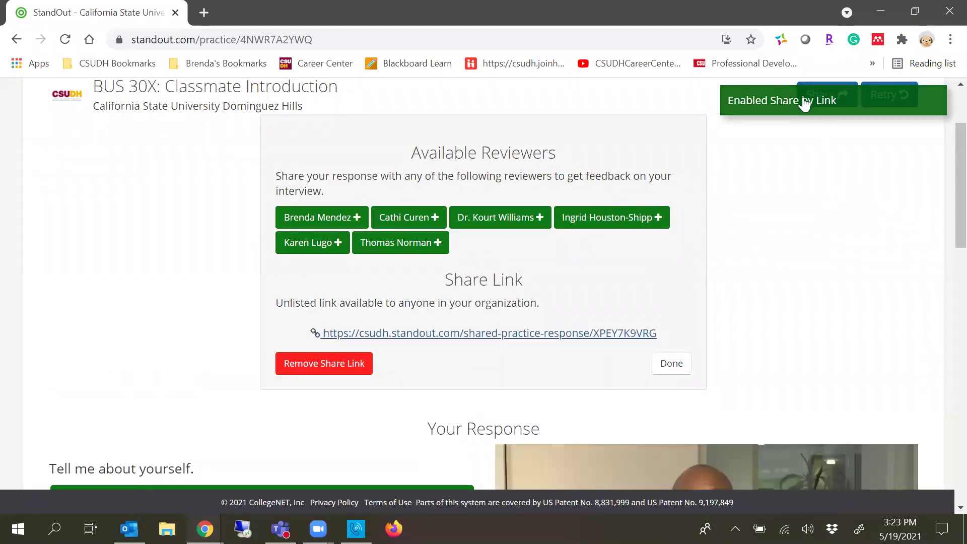
pyautogui.rightClick(481, 337)
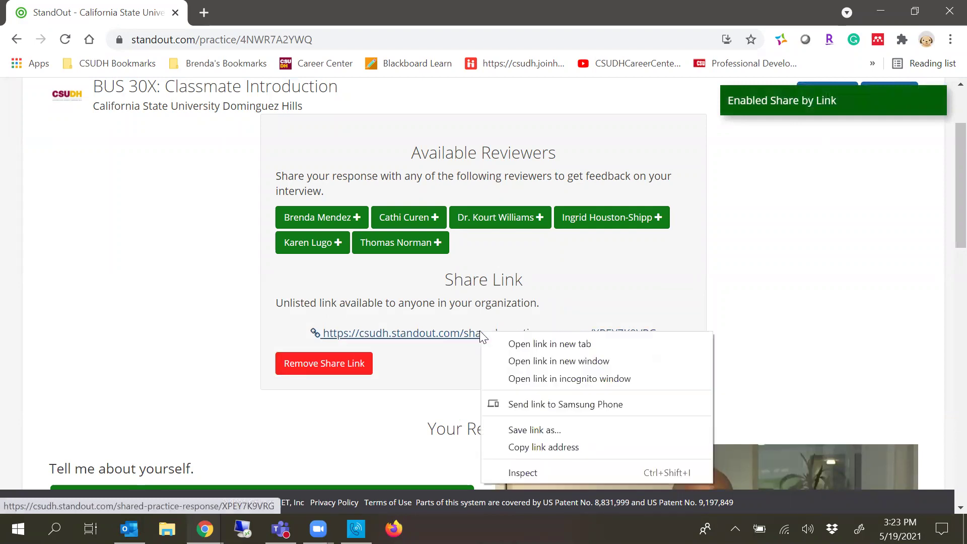
pyautogui.click(557, 447)
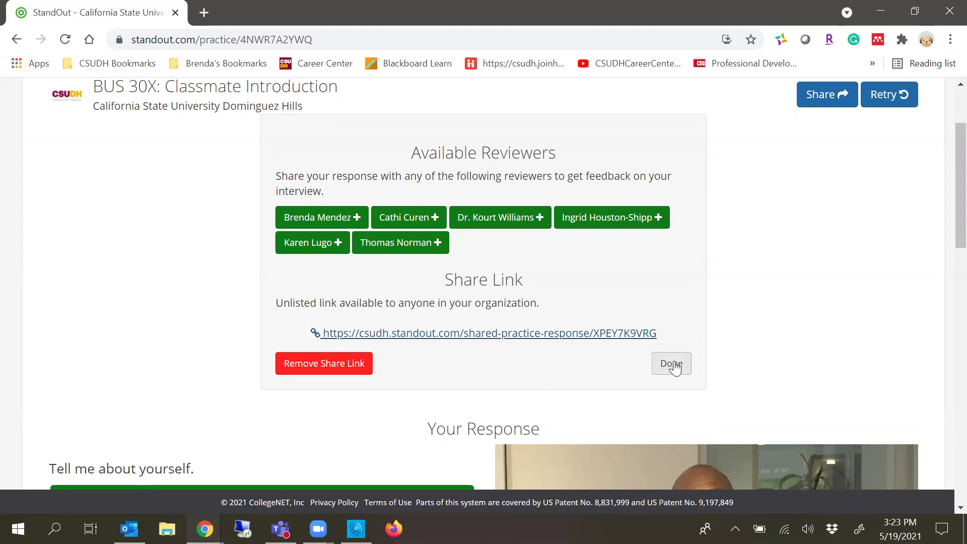
pyautogui.click(674, 365)
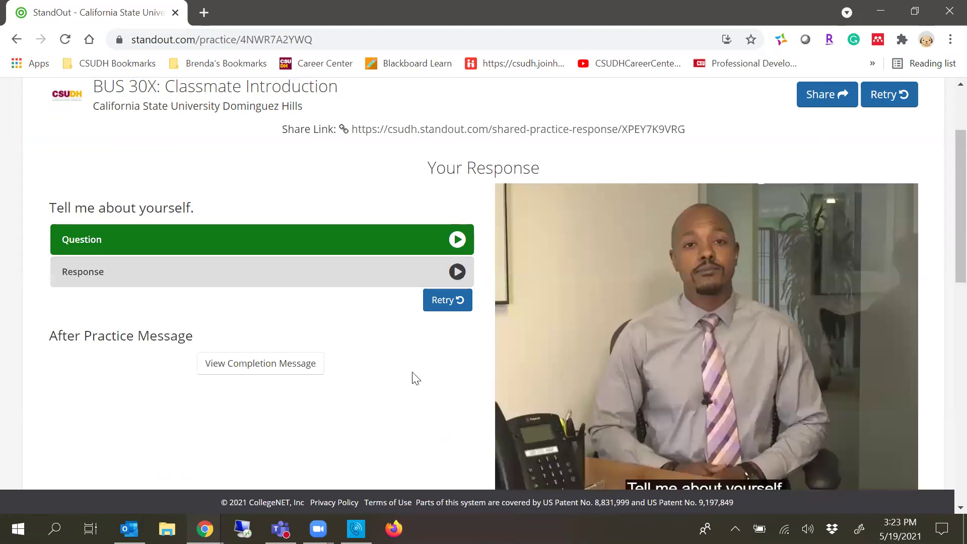
# Go back to Practice and open Create Your Own Practice, showing the two 20 Jan 2021 practices
pyautogui.scroll(-5, 401, 366)
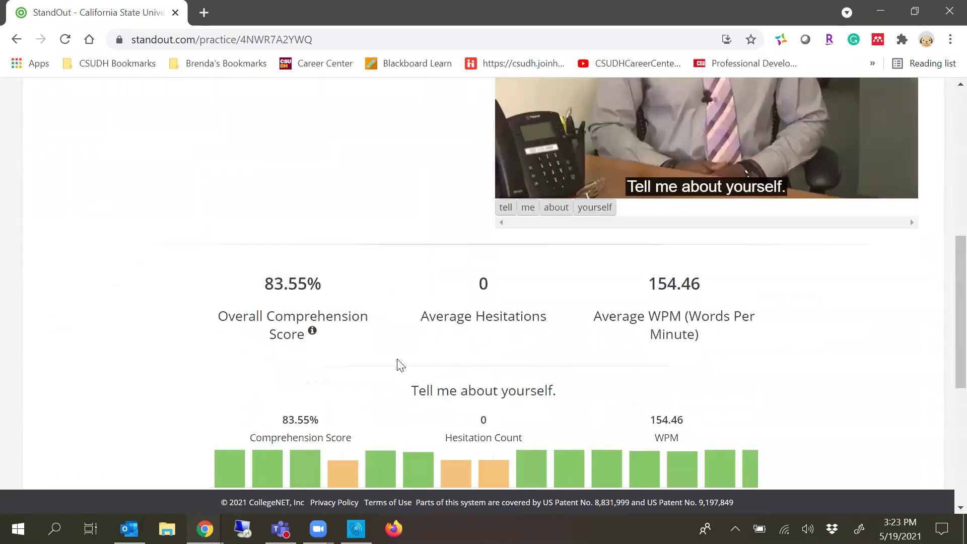
pyautogui.scroll(-5, 395, 361)
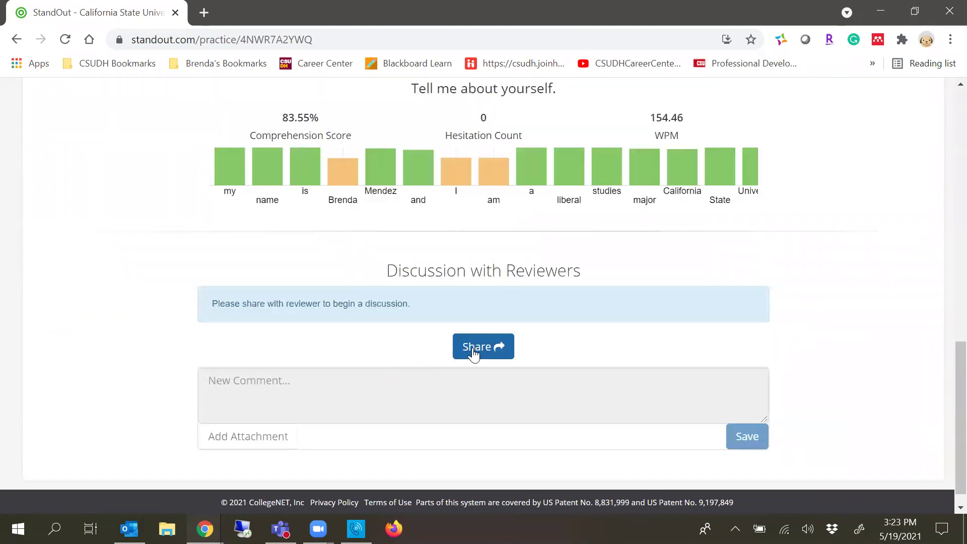
pyautogui.scroll(-1, 369, 383)
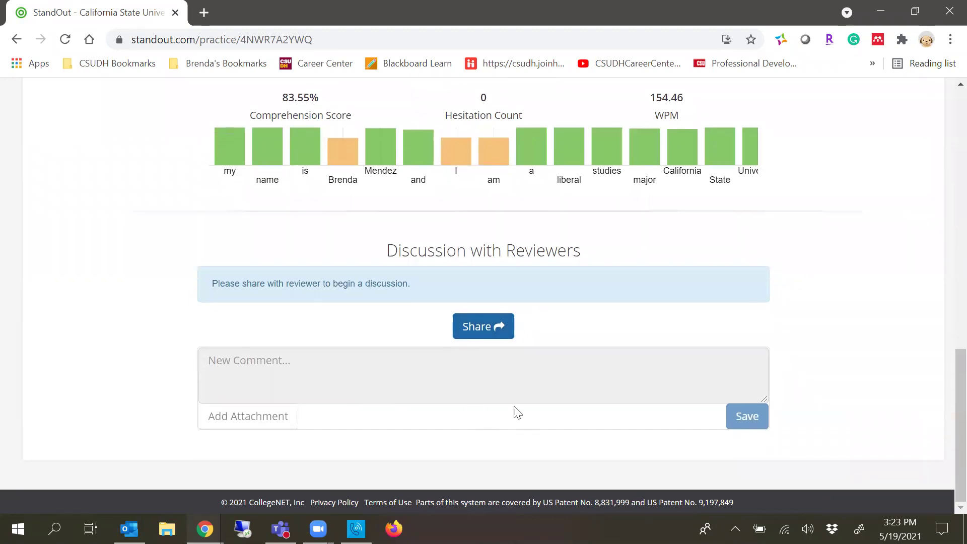
pyautogui.scroll(5, 312, 382)
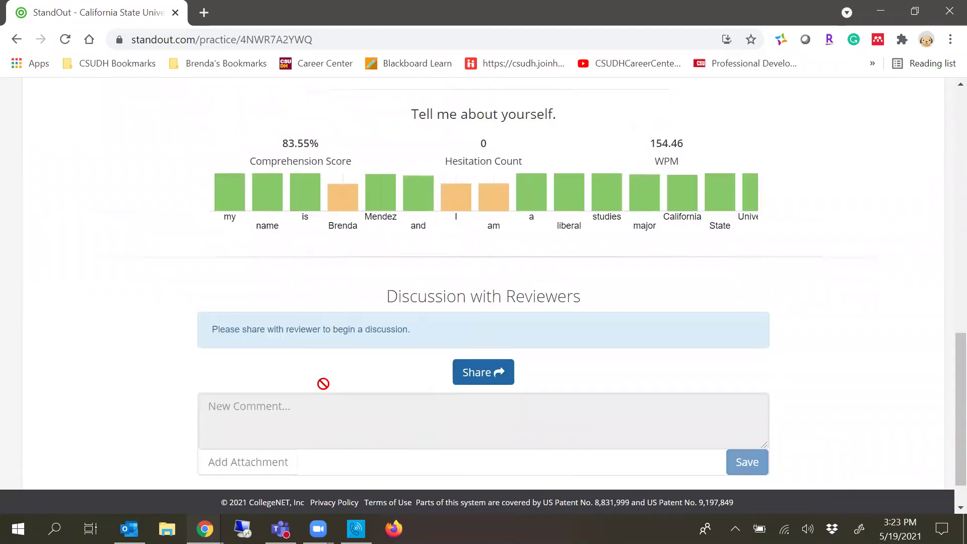
pyautogui.scroll(6, 331, 381)
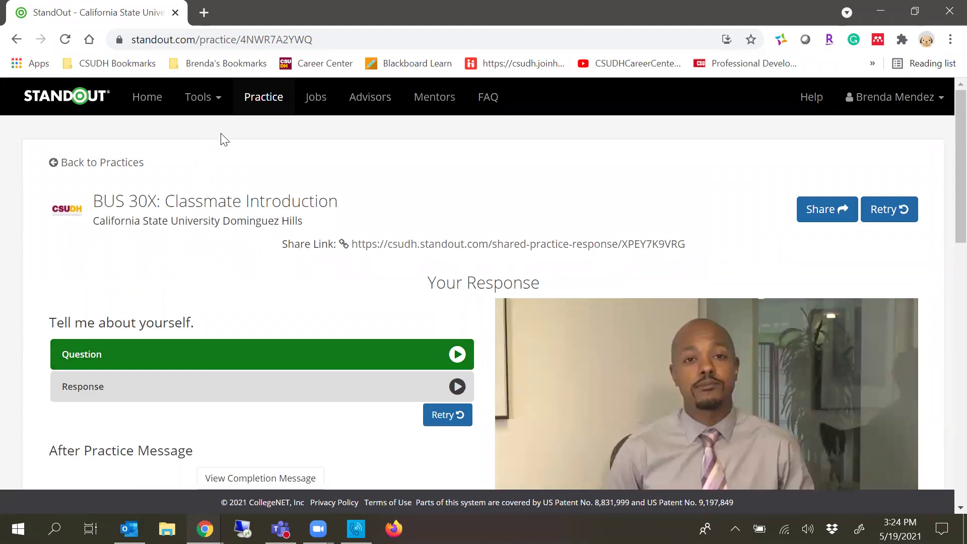
pyautogui.click(269, 99)
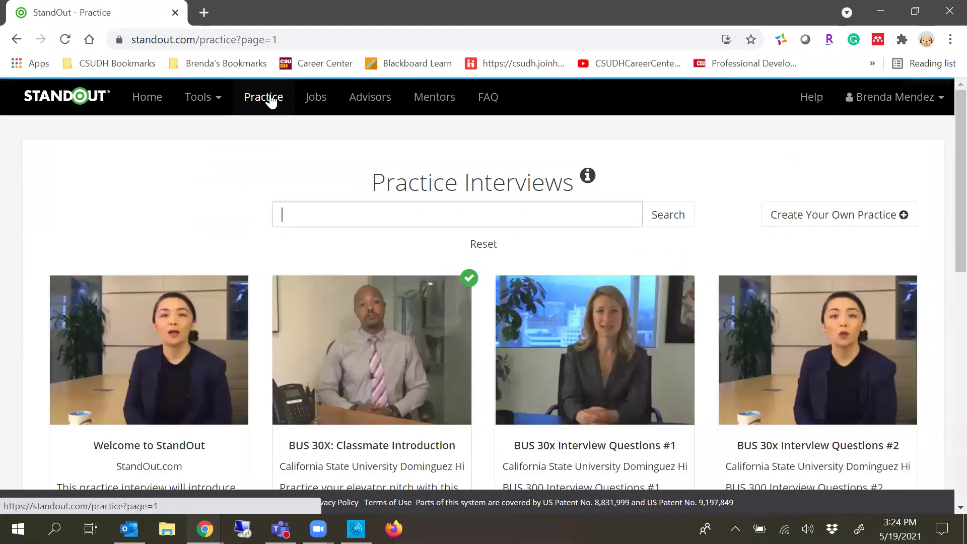
pyautogui.click(882, 216)
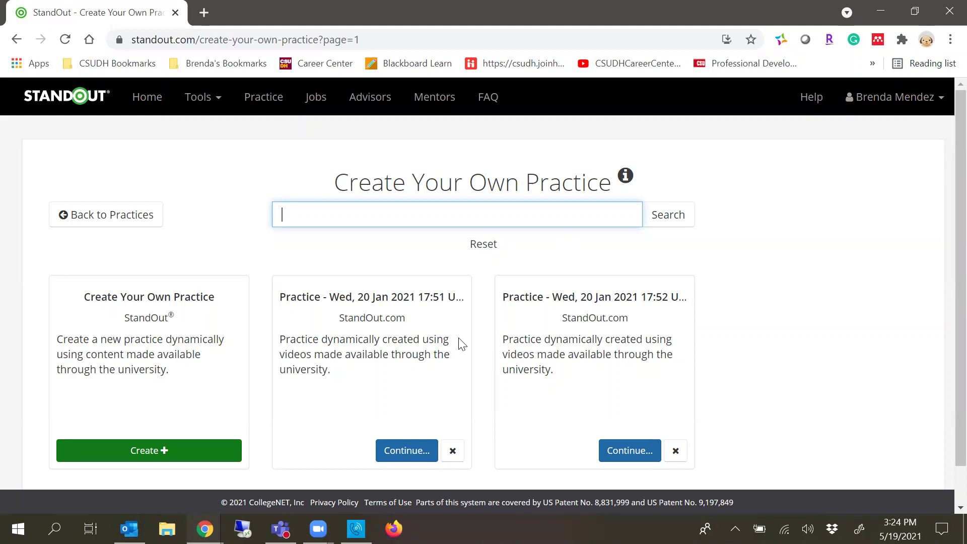
# Create a new custom practice and scroll through its difficulty, criteria and 2–10 question-count options
pyautogui.click(179, 462)
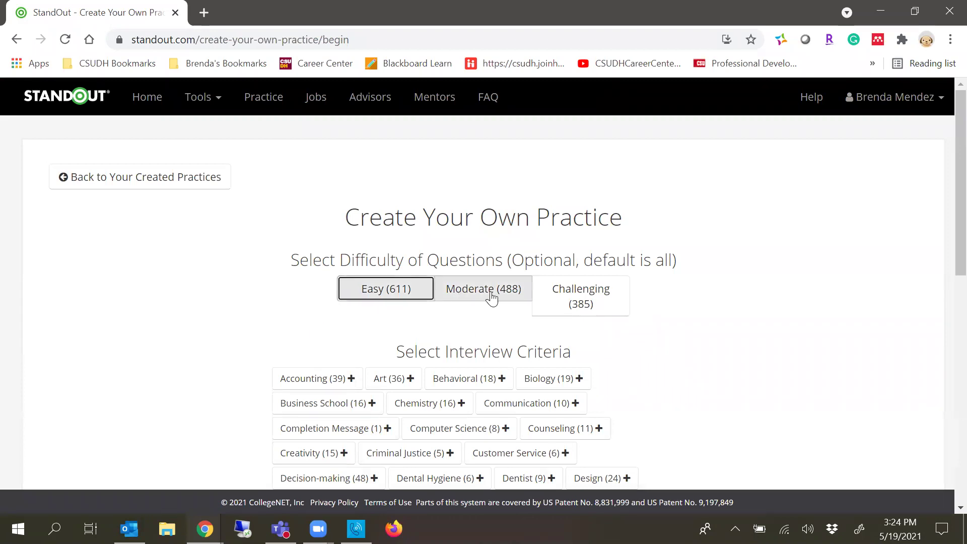
pyautogui.scroll(-2, 937, 233)
pyautogui.scroll(-3, 932, 251)
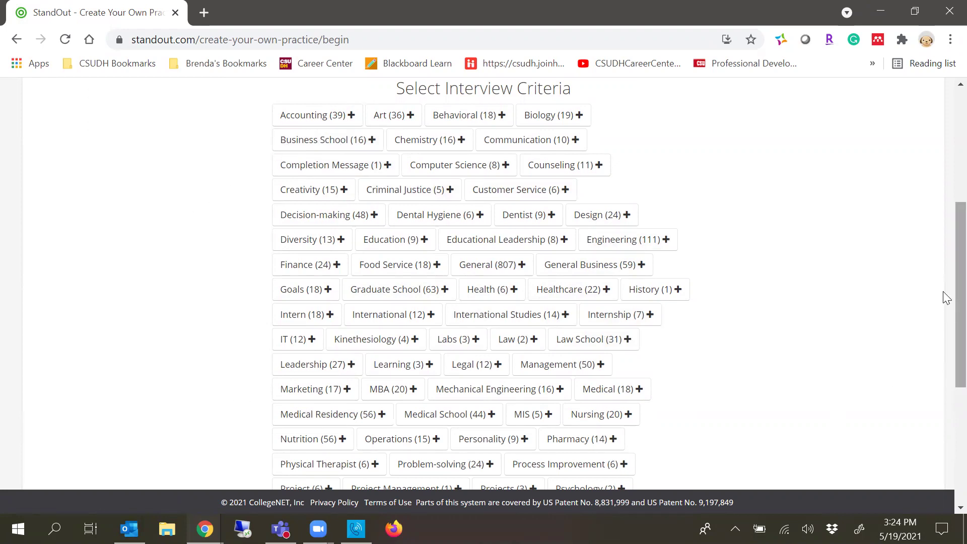
pyautogui.scroll(-5, 944, 302)
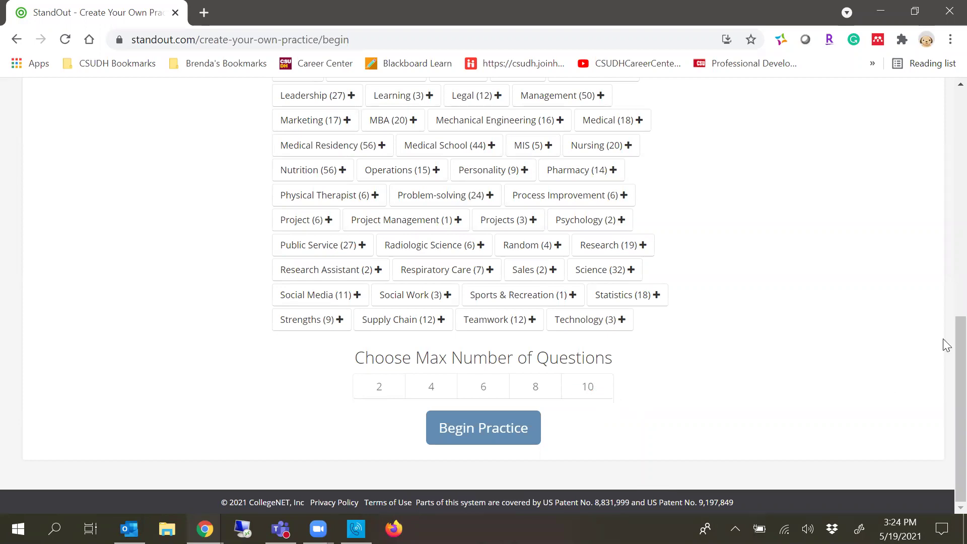
pyautogui.scroll(10, 947, 352)
pyautogui.scroll(1, 947, 178)
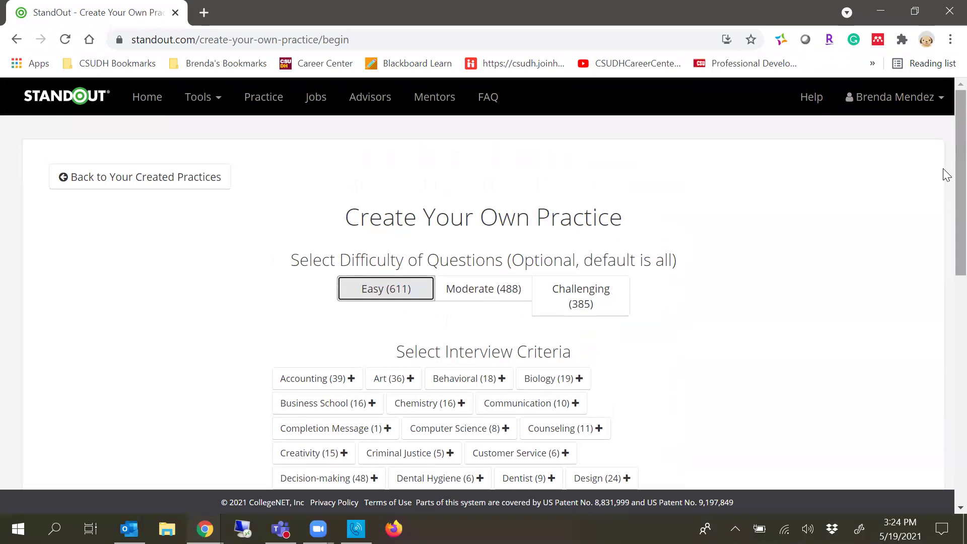